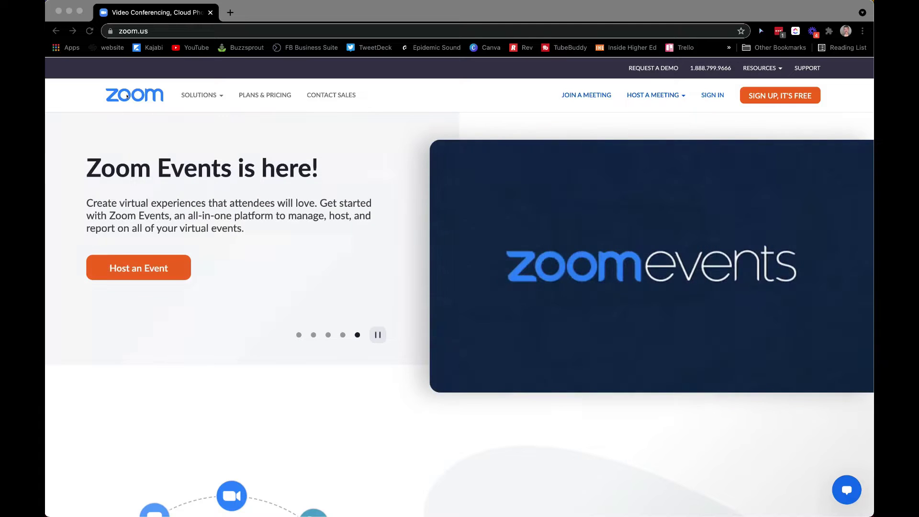
Start a meeting in My Personal Meeting ID room with the host's camera video live
mouse_move(384, 510)
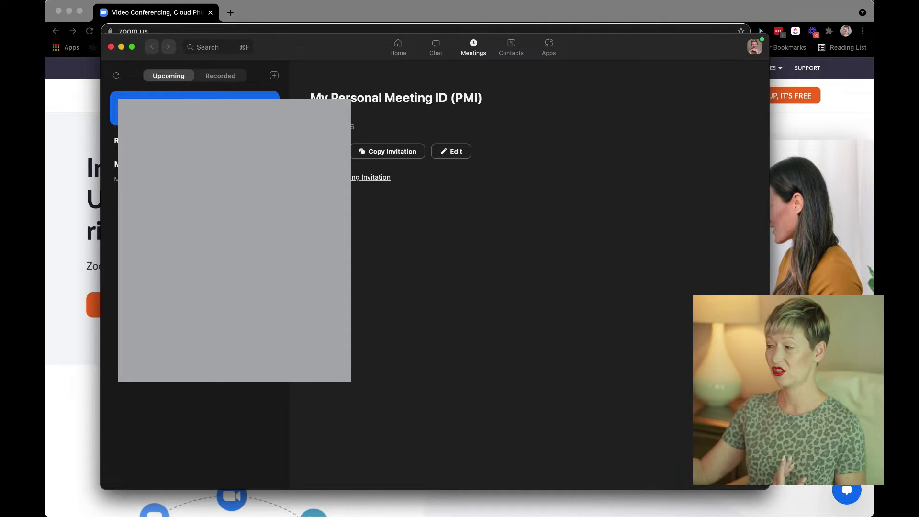
left_click(328, 149)
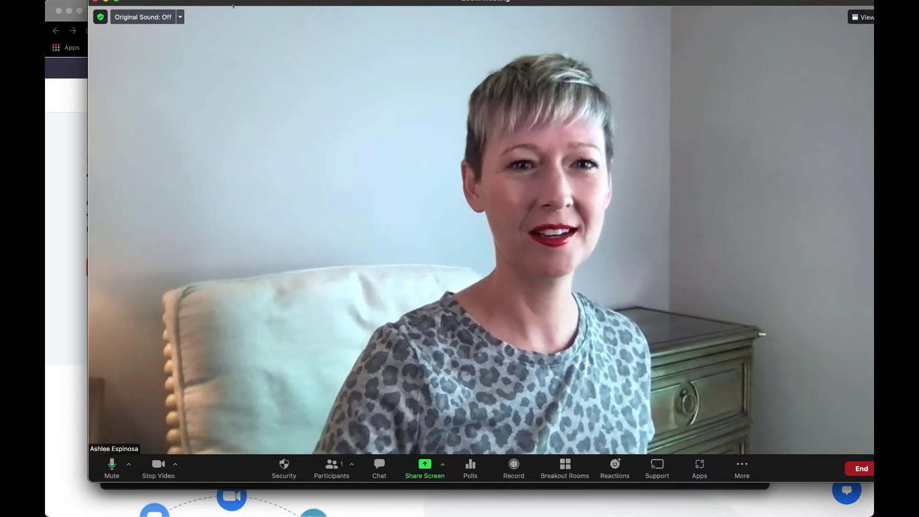
Bring the meeting window fully into view and show the Record options
left_click_drag(233, 5, 216, 19)
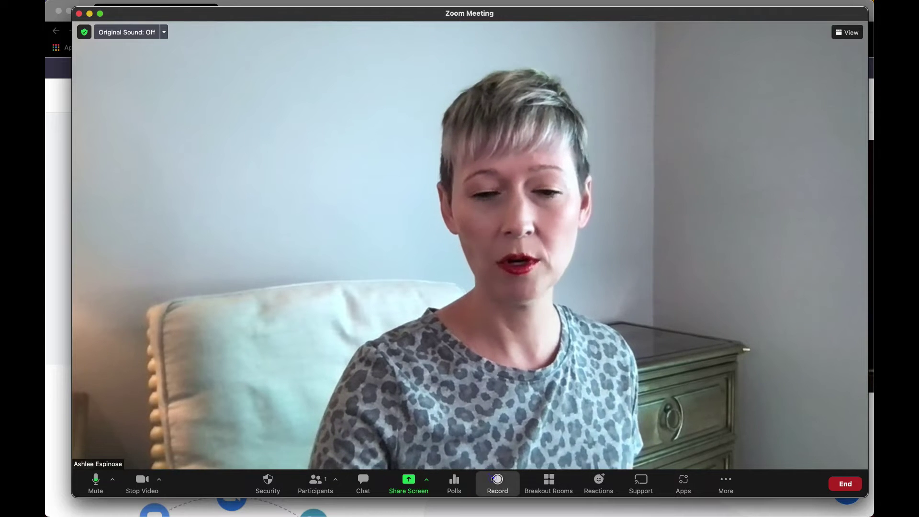
left_click(493, 478)
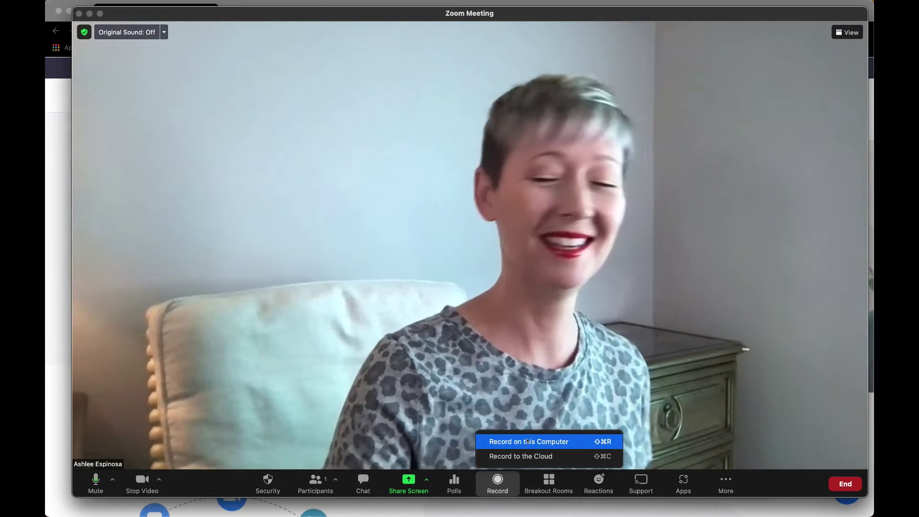
Record the meeting on this computer, then bring up the screen-share chooser
left_click(528, 441)
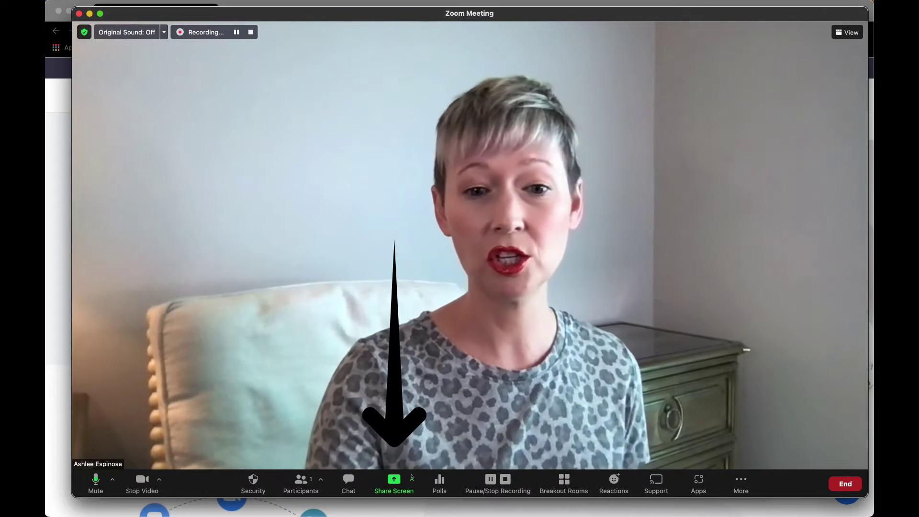
left_click(393, 480)
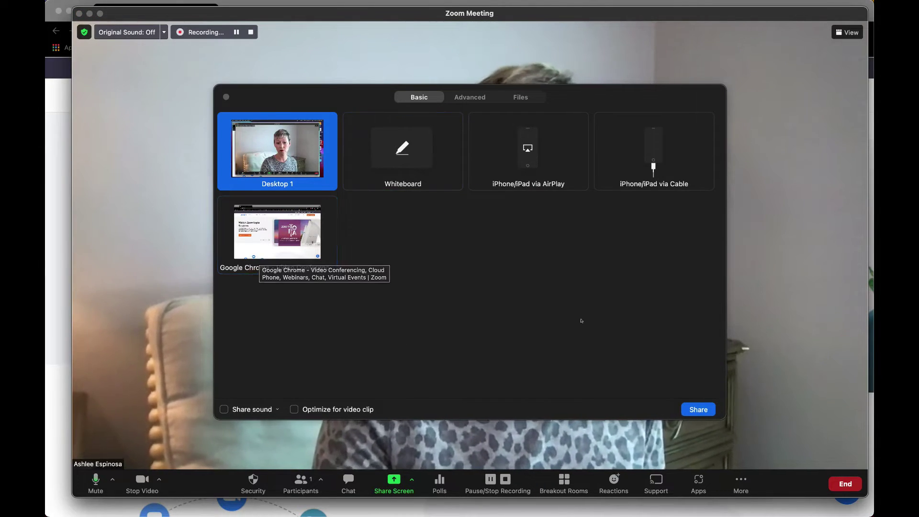
left_click(697, 409)
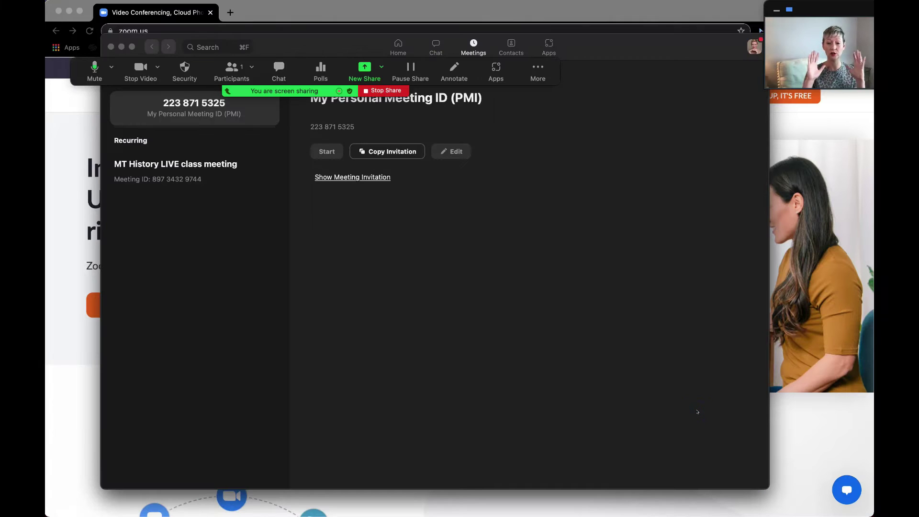
left_click(388, 91)
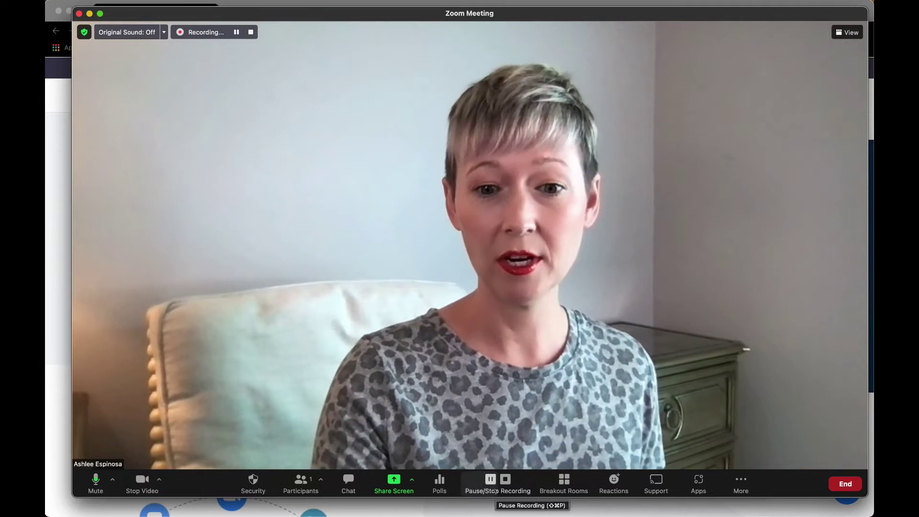
Stop the meeting's local recording and open a Finder window
left_click(505, 479)
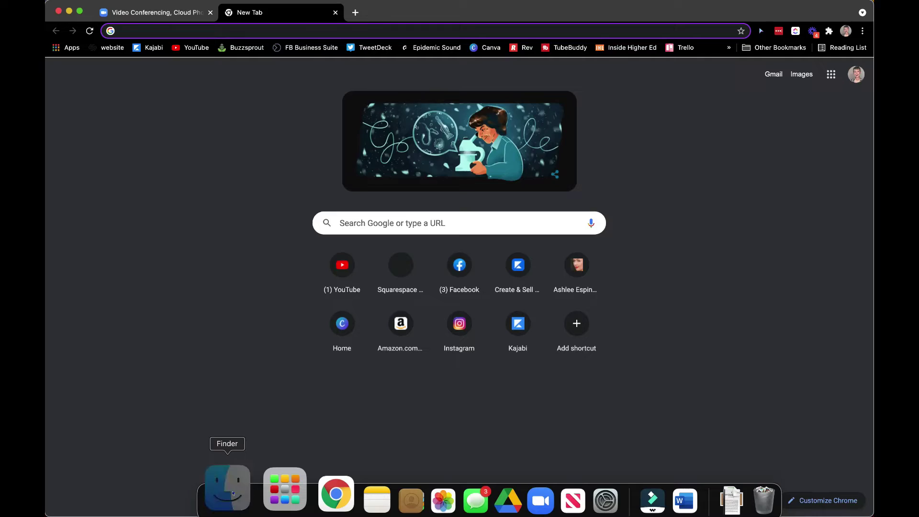
left_click(227, 483)
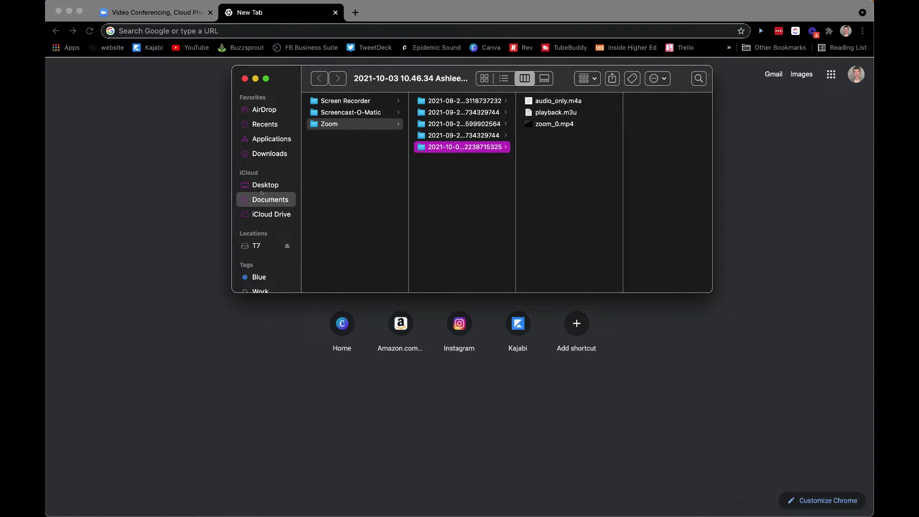
Go to Applications in Finder and launch QuickTime Player
left_click(265, 140)
scroll(332, 206, "down", 15)
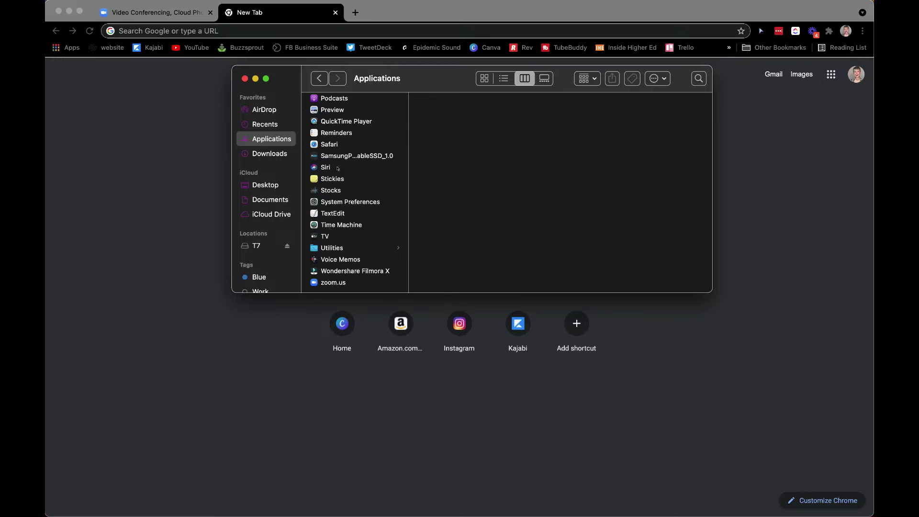
left_click(335, 122)
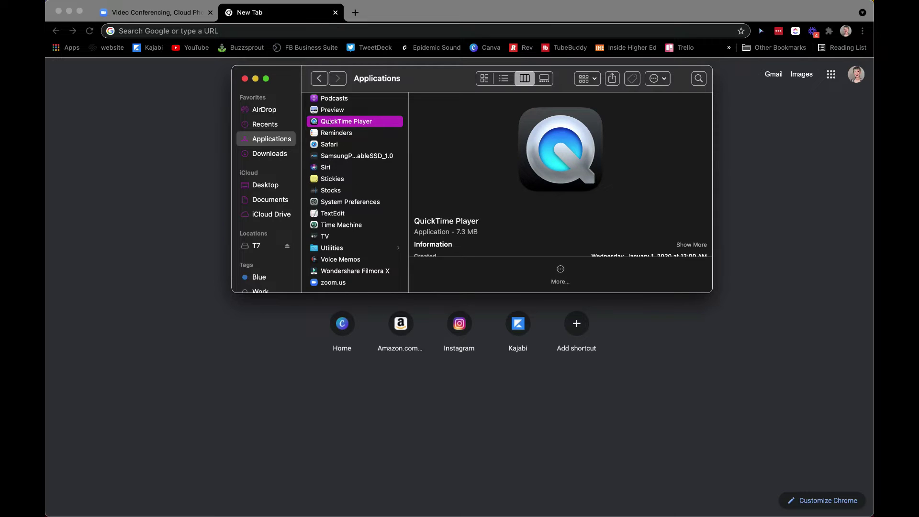
double_click(329, 122)
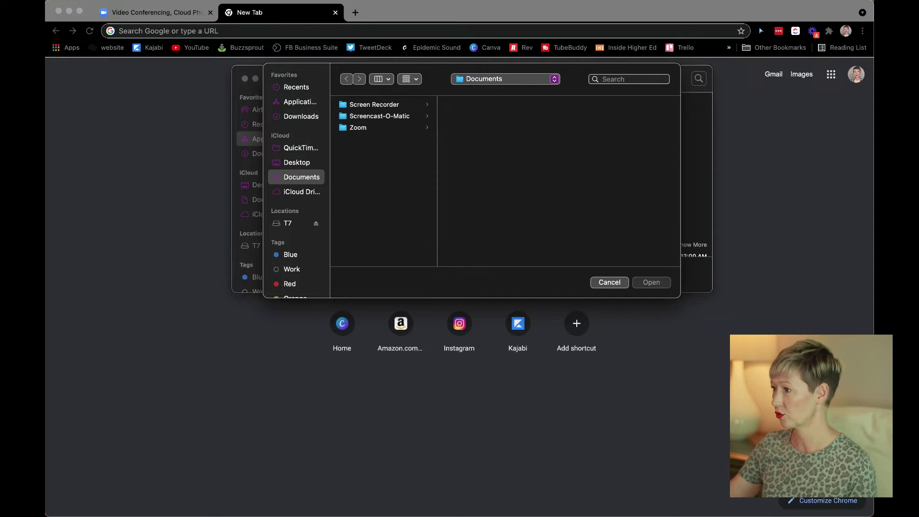
Dismiss the open dialog and begin a New Movie Recording showing the live camera feed
left_click(139, 0)
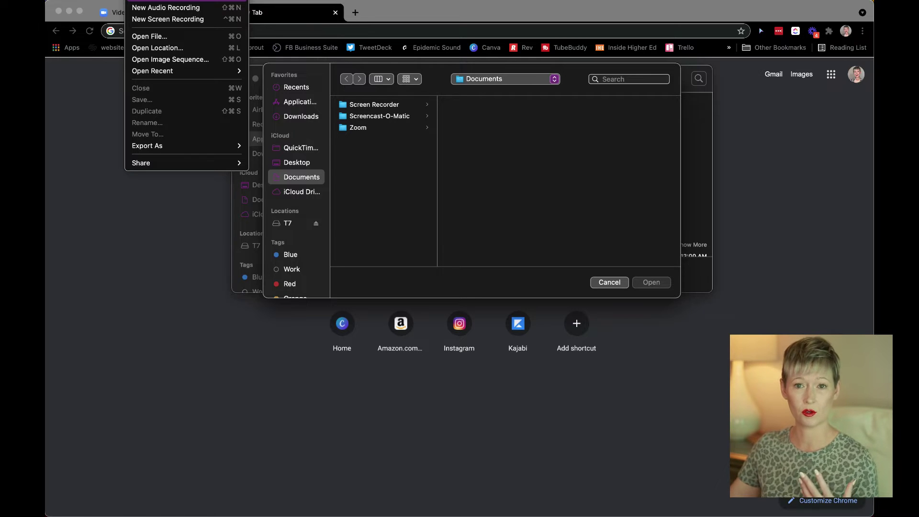
key("Escape")
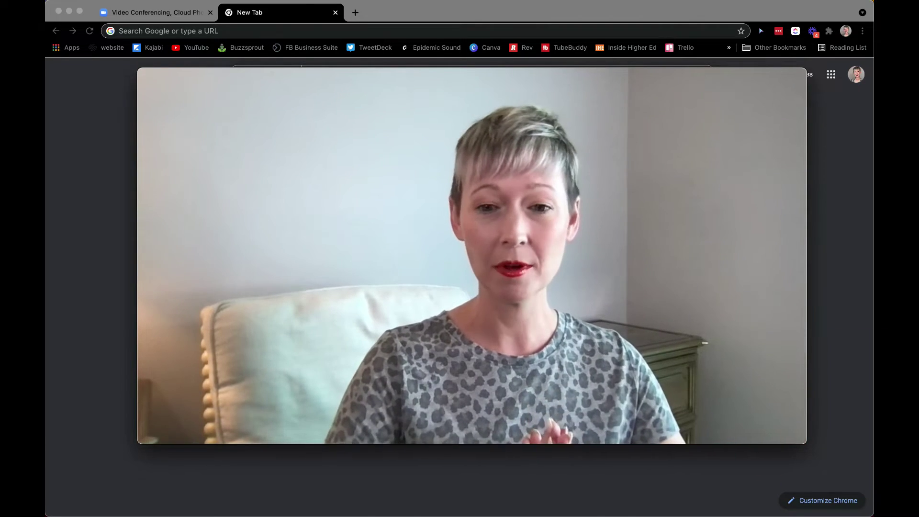
Set the recording microphone to HypeMiC and record a 10-second webcam clip
mouse_move(309, 144)
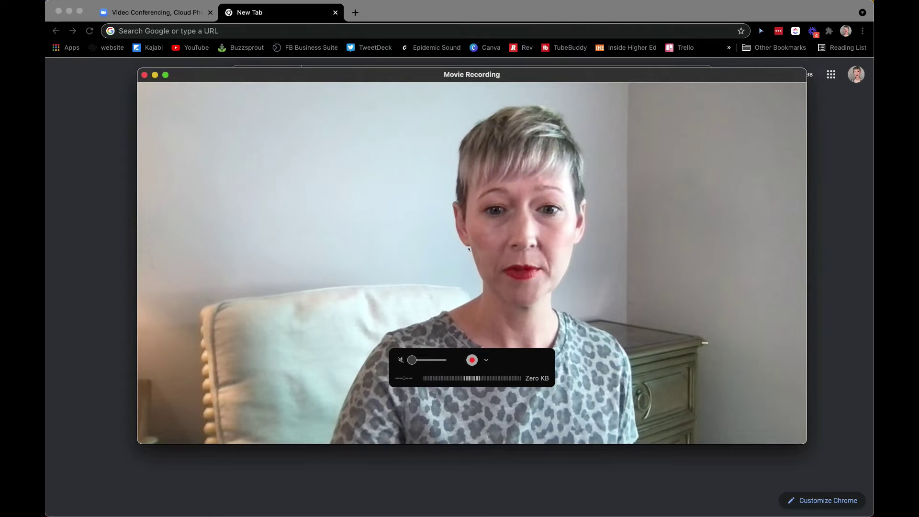
left_click(487, 361)
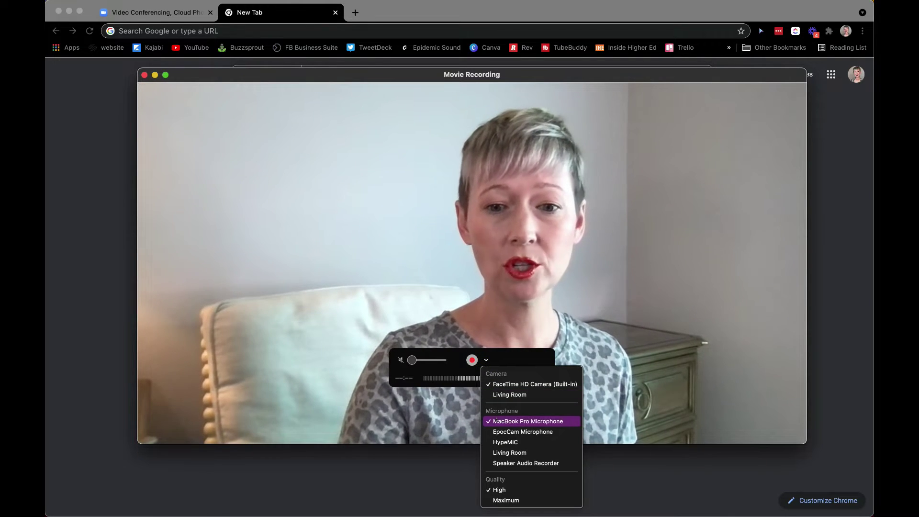
left_click(498, 442)
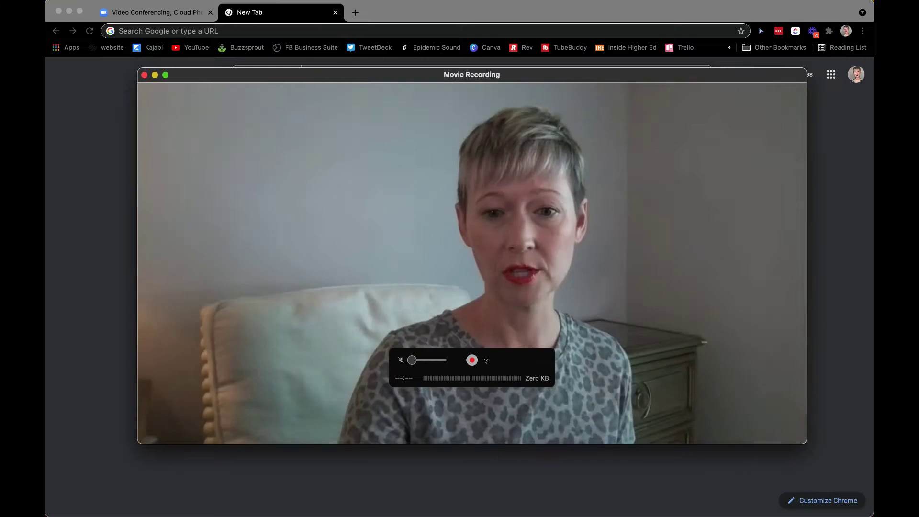
left_click(487, 359)
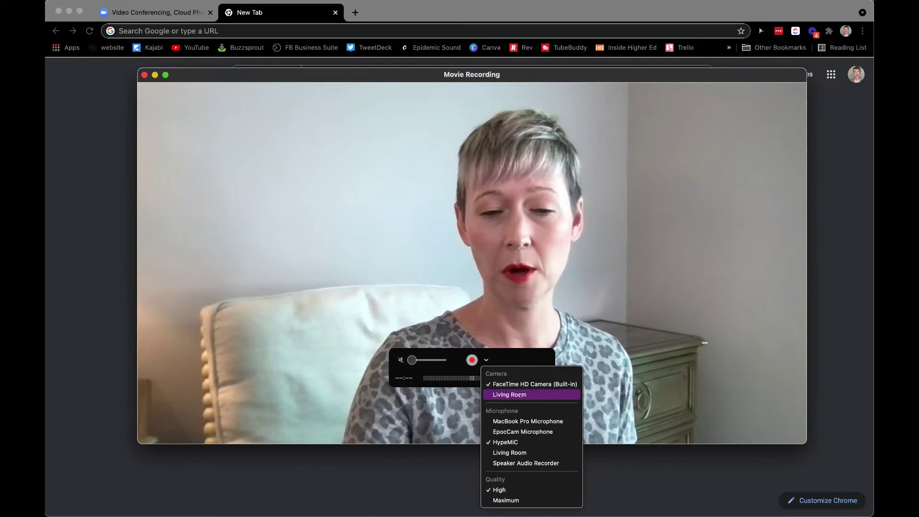
left_click(538, 295)
left_click(471, 360)
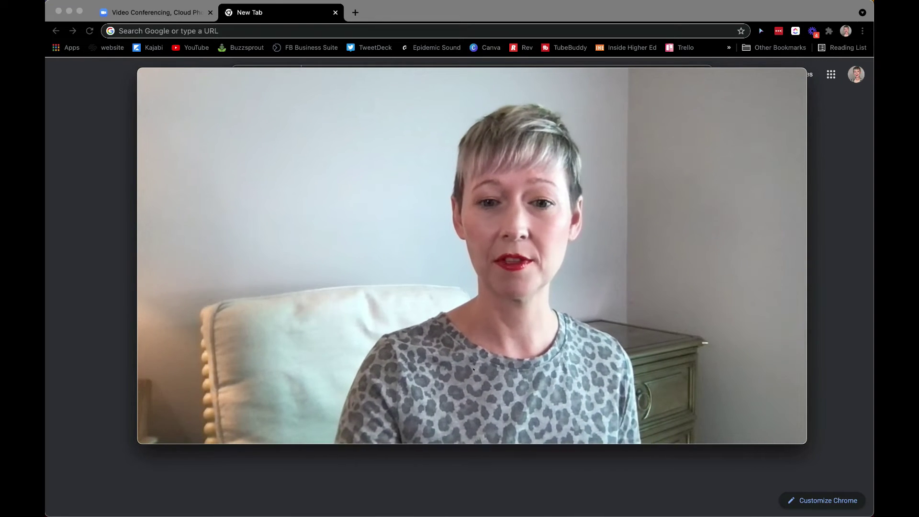
left_click(472, 359)
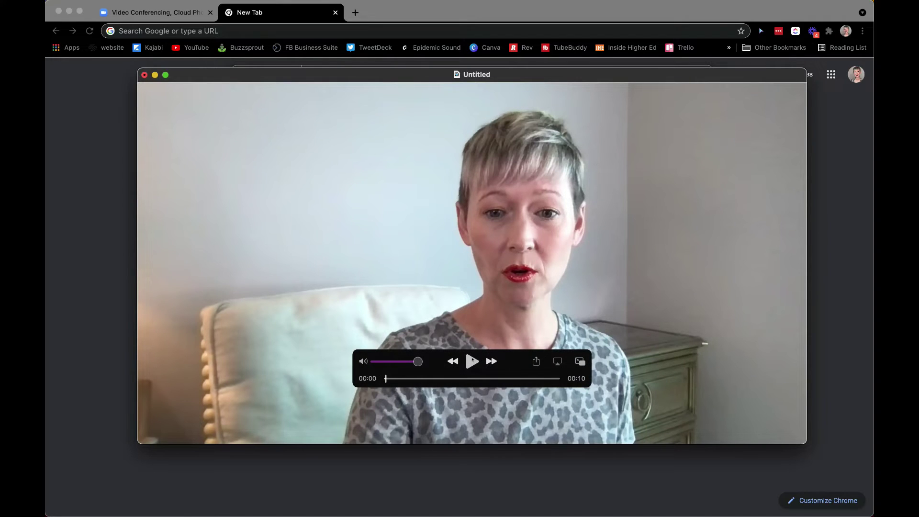
Play the Untitled webcam clip and pause it at 00:04
left_click(469, 360)
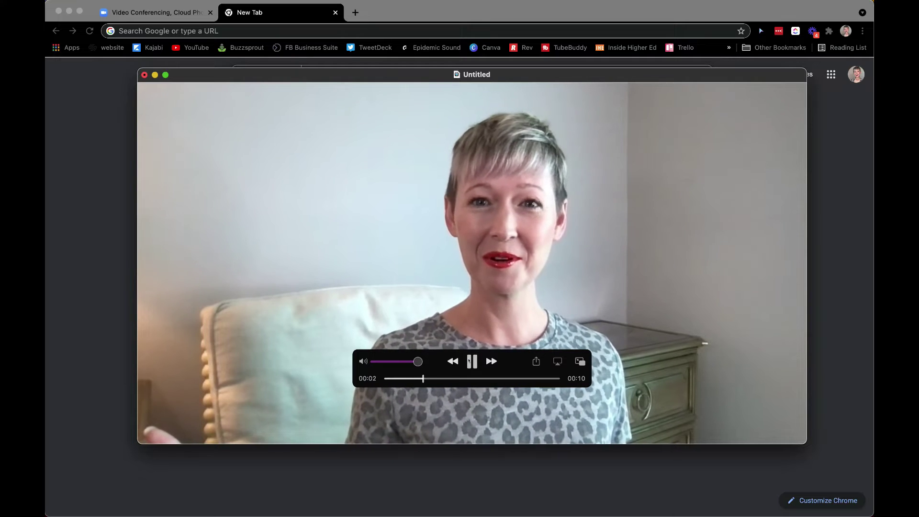
left_click(469, 360)
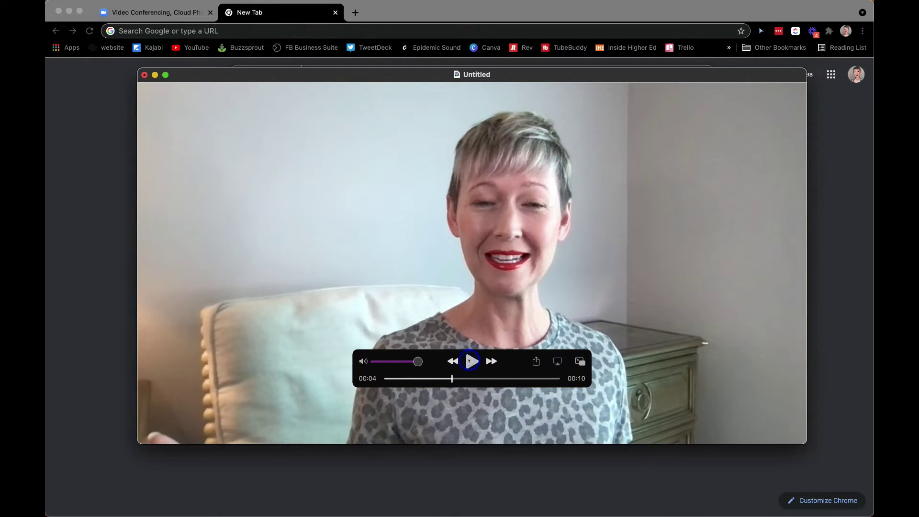
Export the webcam clip as title.mov to Desktop — iCloud
key("super+s")
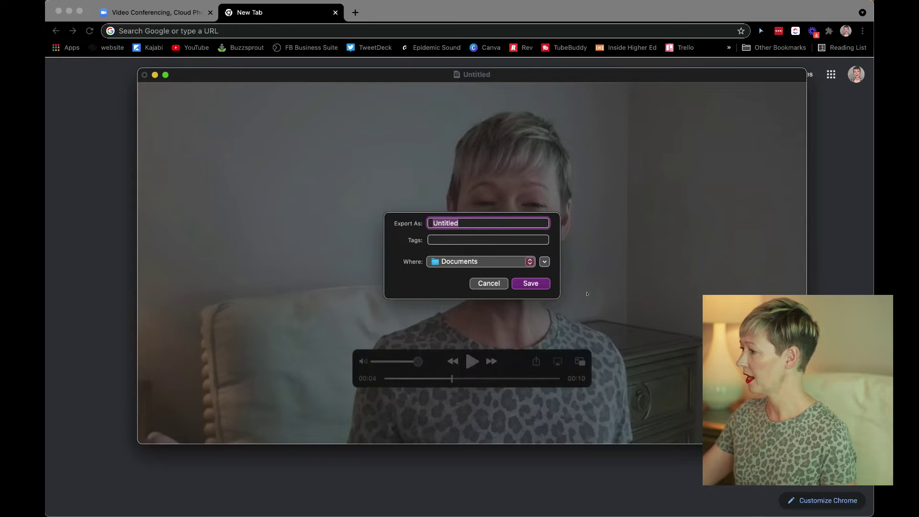
type("title")
left_click(467, 239)
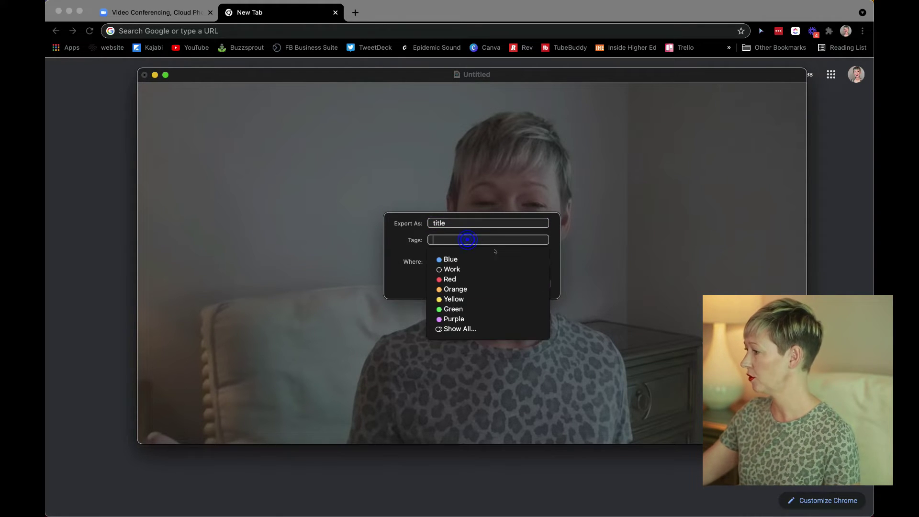
left_click(557, 242)
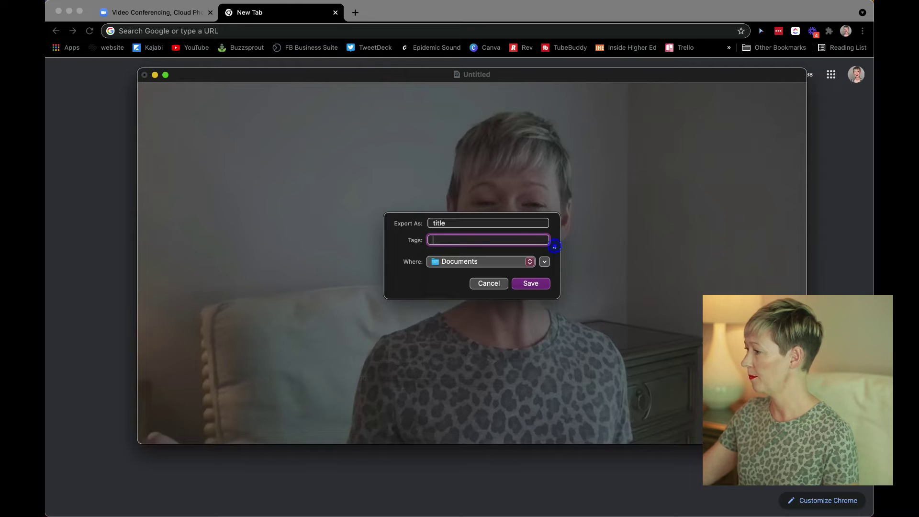
left_click(527, 261)
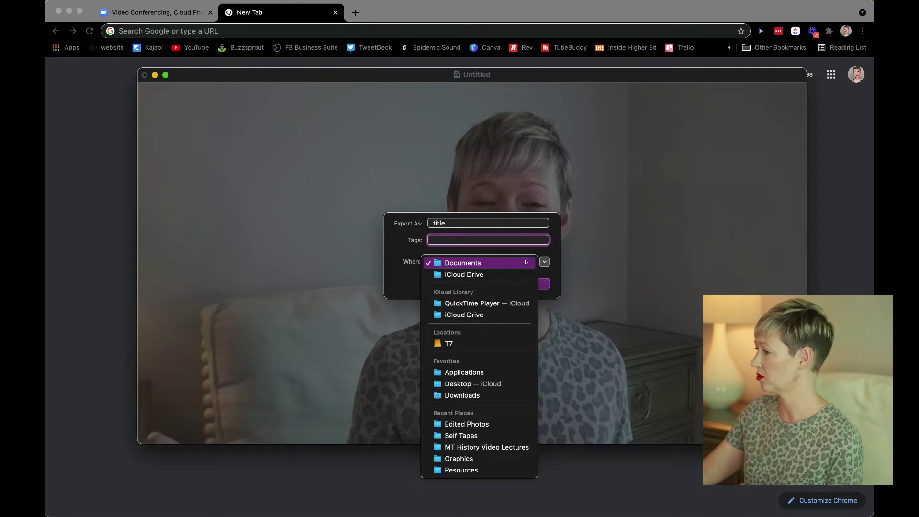
left_click(468, 383)
left_click(532, 284)
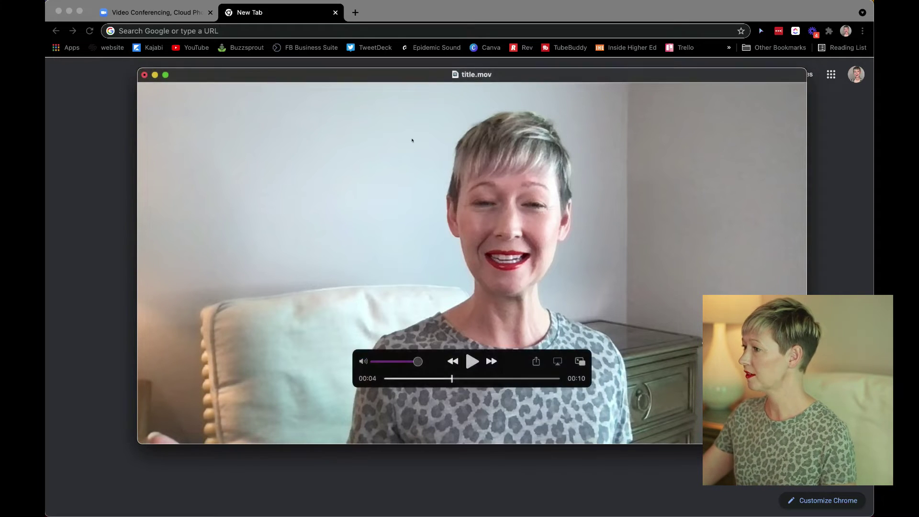
left_click(139, 0)
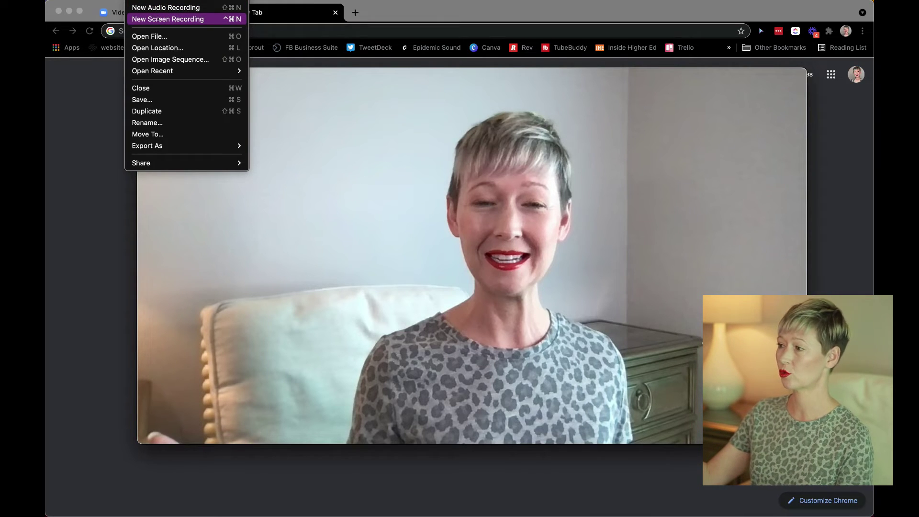
Start a new screen recording and position the selection over the left part of the webcam video
left_click(166, 19)
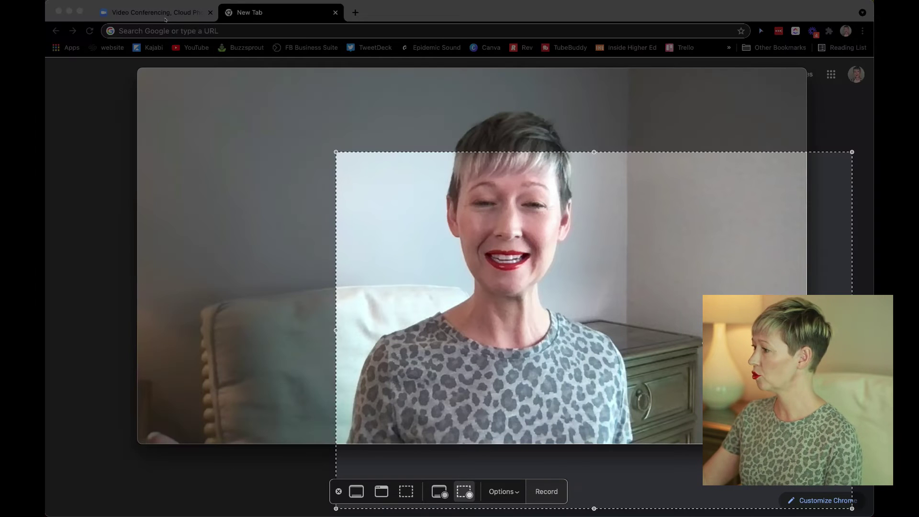
left_click_drag(436, 193, 263, 124)
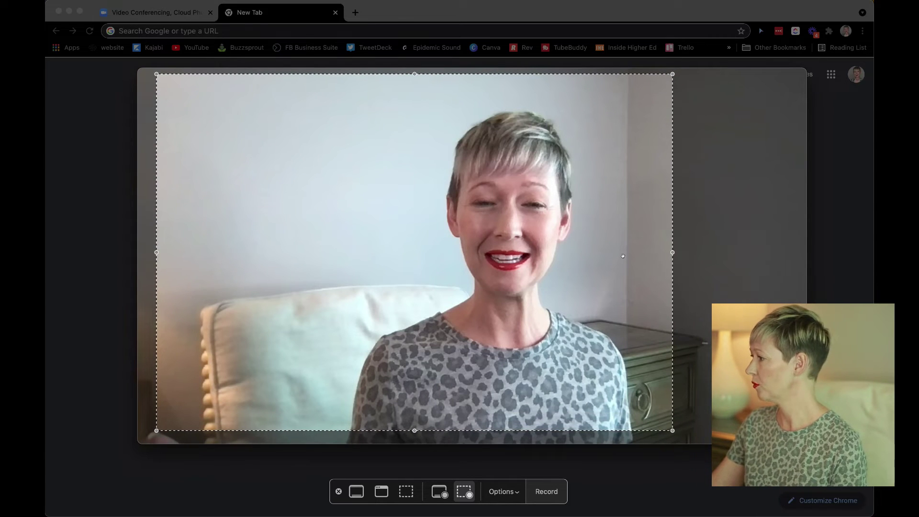
left_click_drag(672, 253, 433, 252)
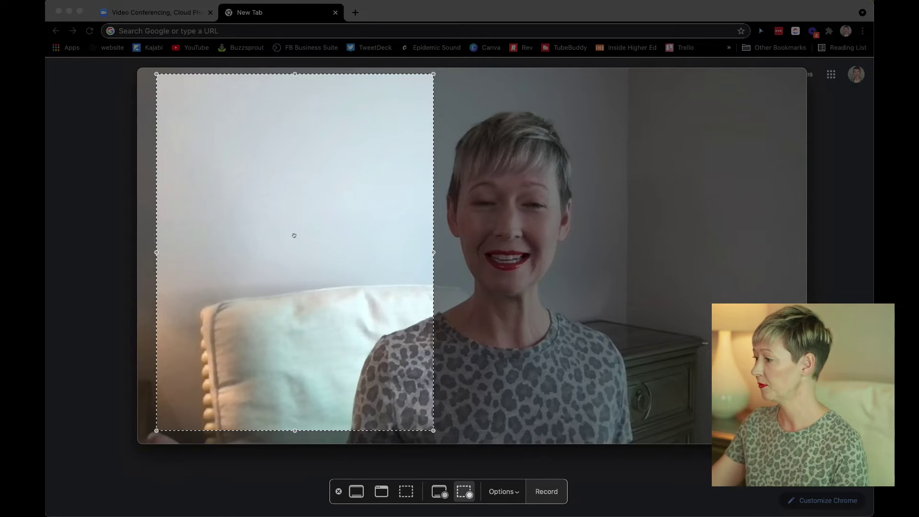
Choose Record Selected Portion, check Options, and widen the selection to the right
left_click(382, 491)
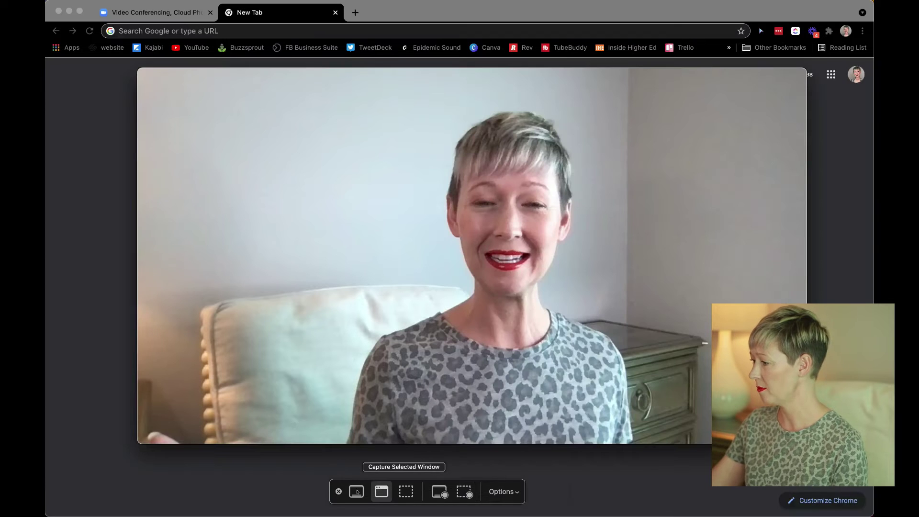
left_click(355, 490)
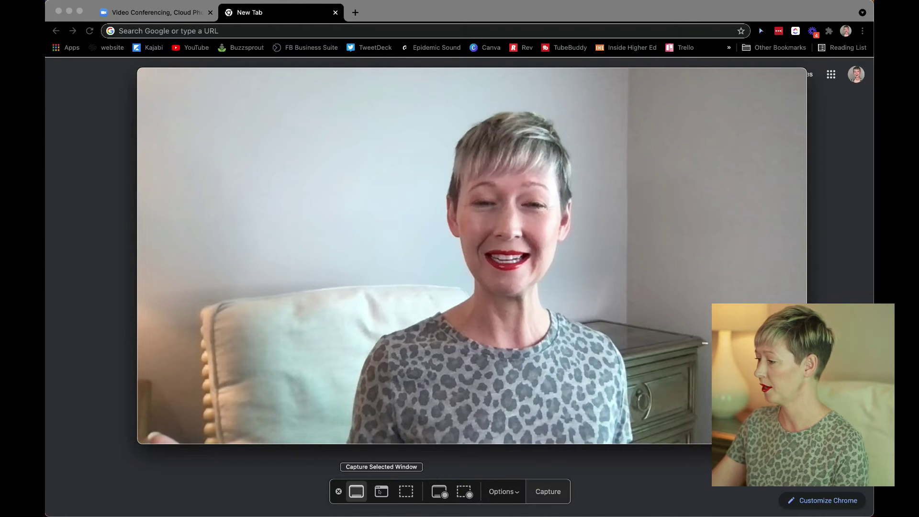
left_click(406, 491)
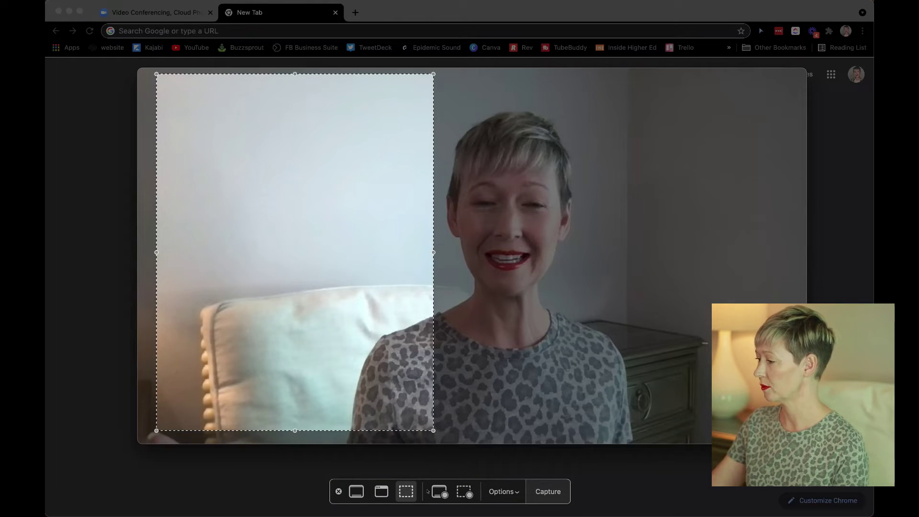
left_click(436, 492)
left_click(462, 491)
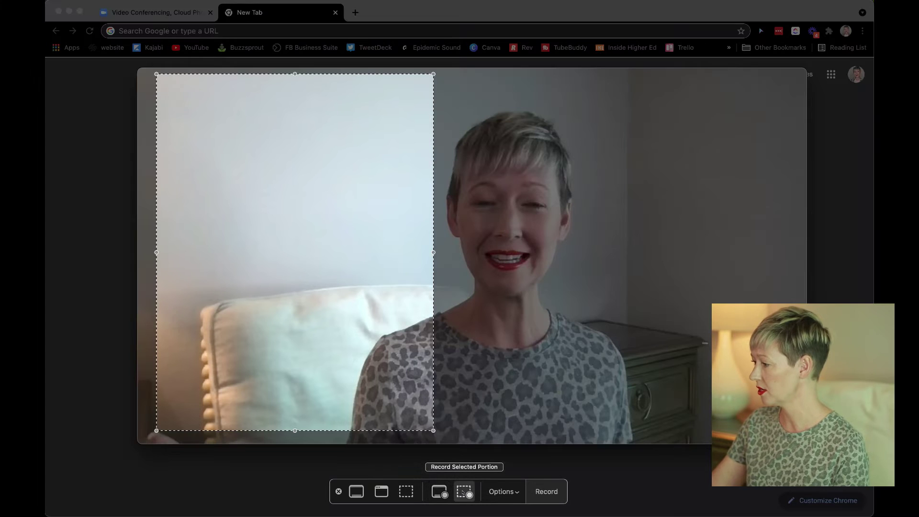
left_click(503, 491)
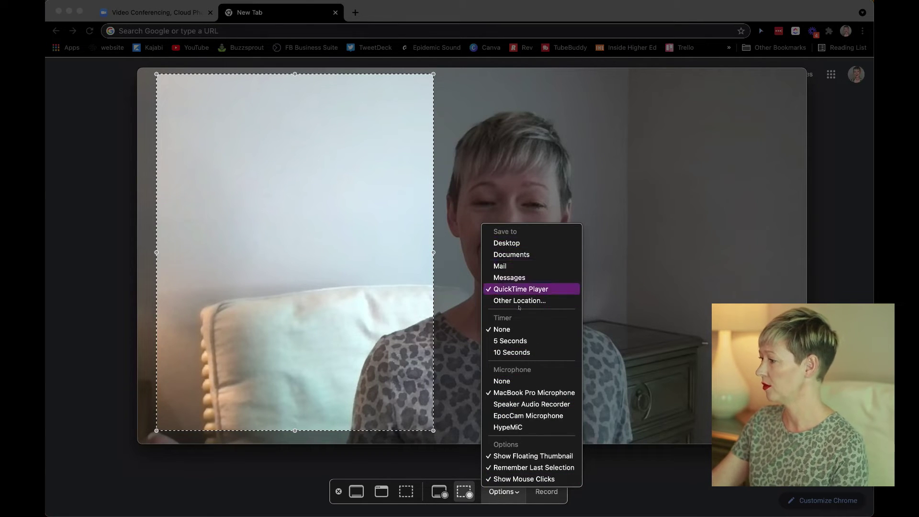
left_click(503, 493)
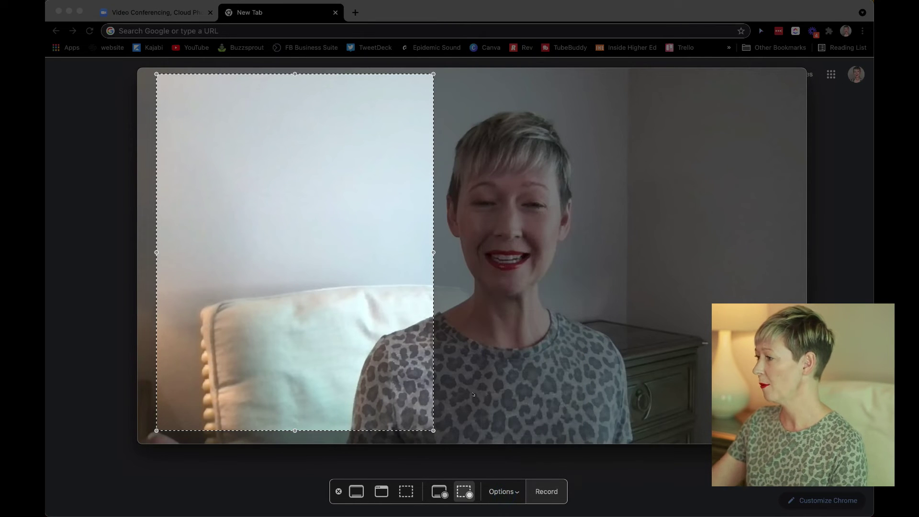
left_click_drag(432, 251, 775, 283)
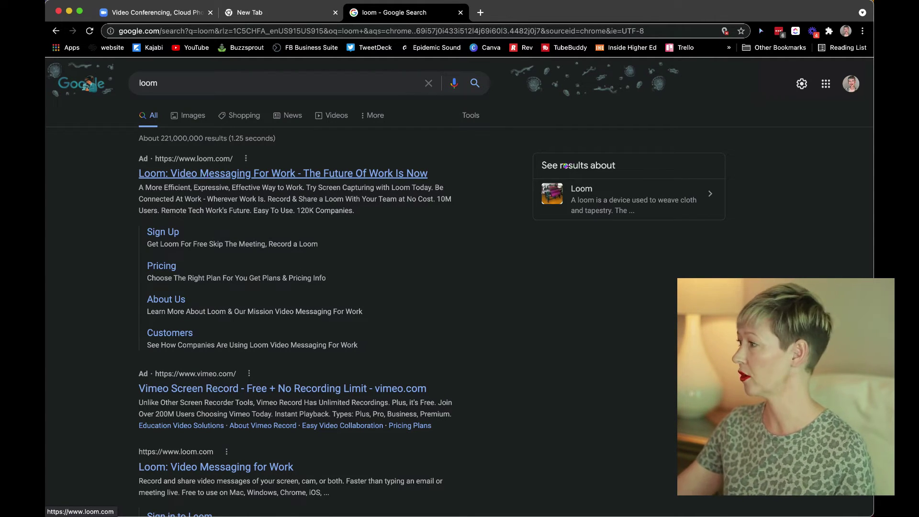
Show Chrome's installed extensions, including Loom for Chrome, beside the loom search results
left_click(828, 31)
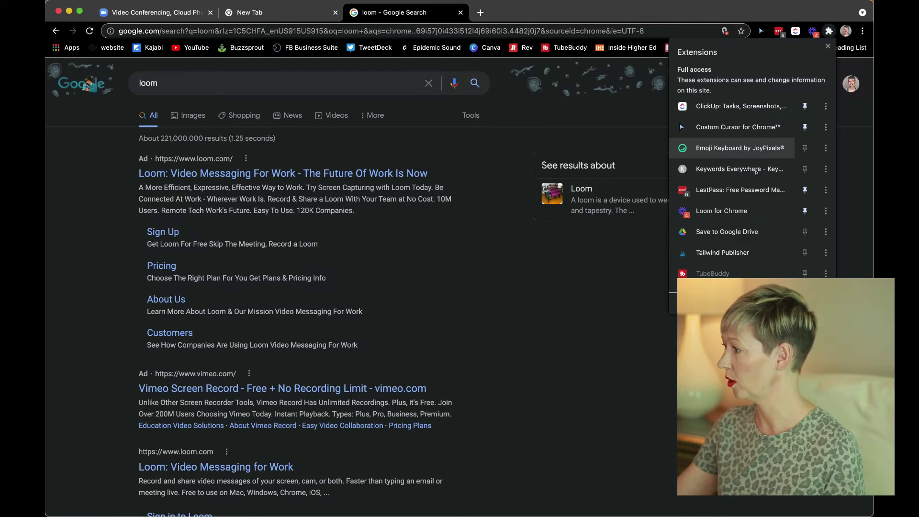